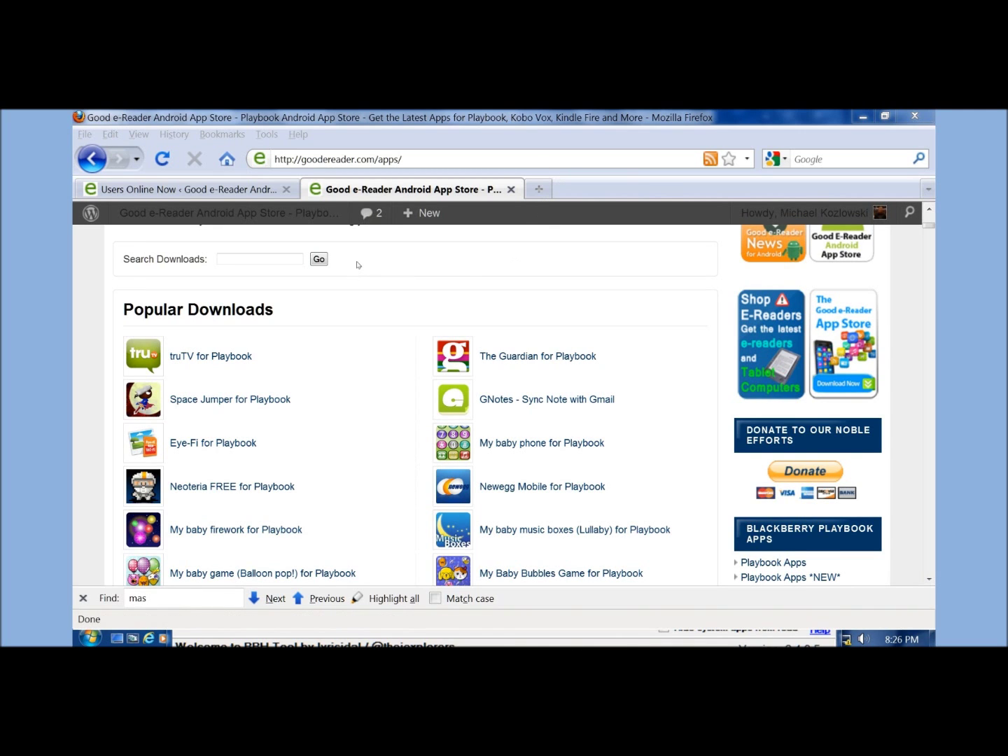
Bring the Firefox window with the Good e-Reader New Blackberry Playbook Apps page to the front.
click(553, 177)
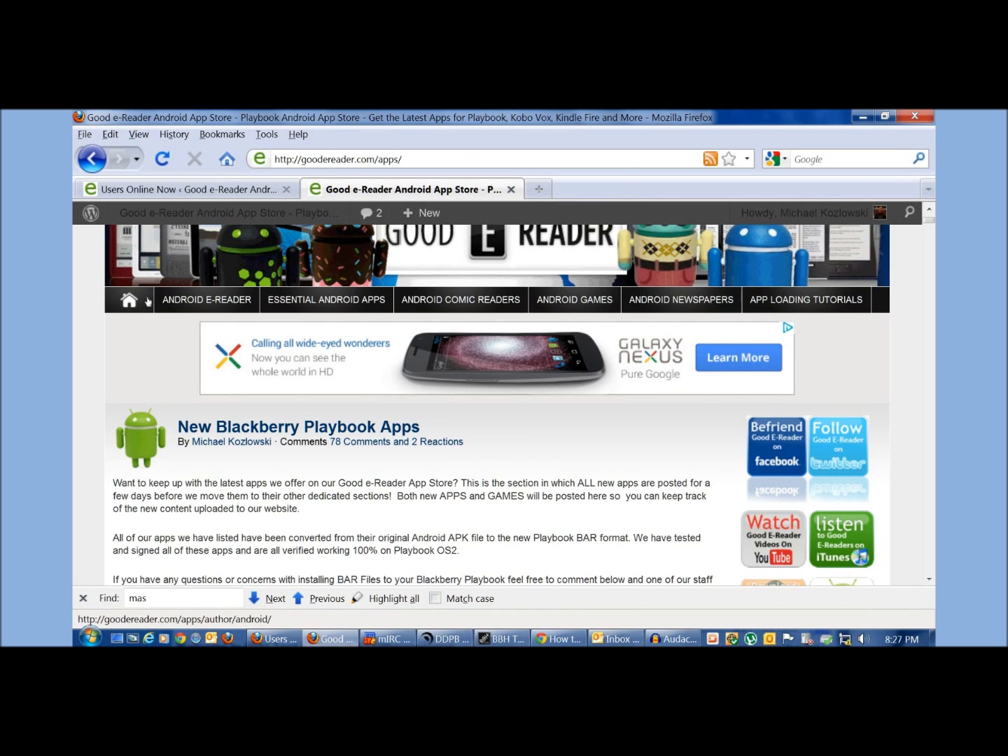
Select the page address and highlight the New Blackberry Playbook Apps heading.
scroll(299, 336, down, 5)
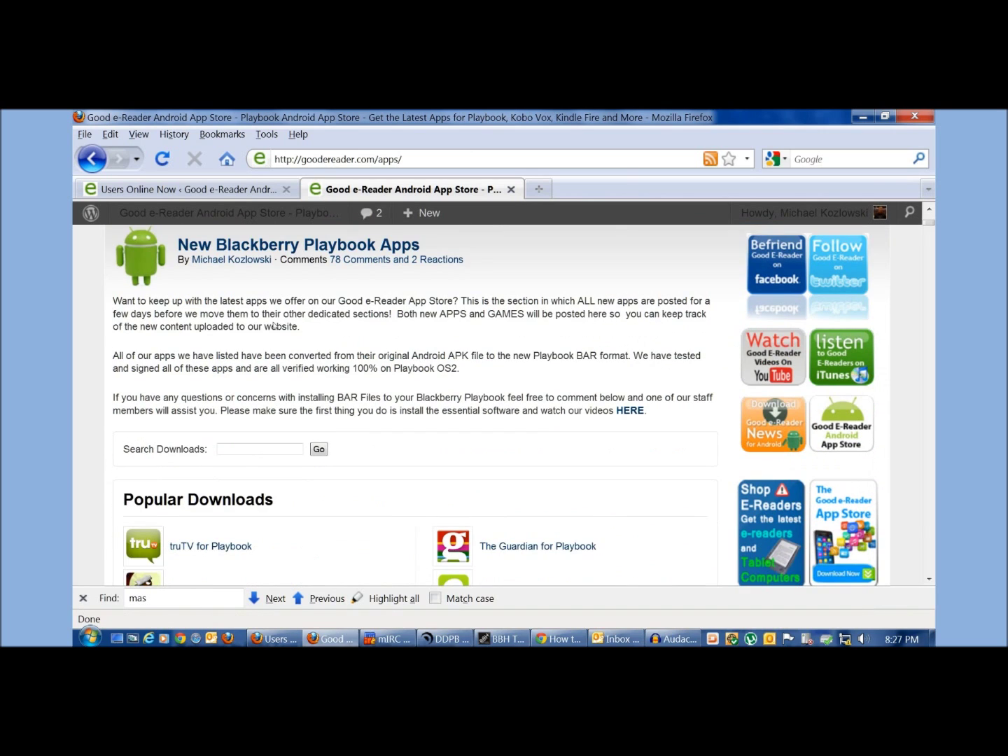
scroll(273, 326, down, 10)
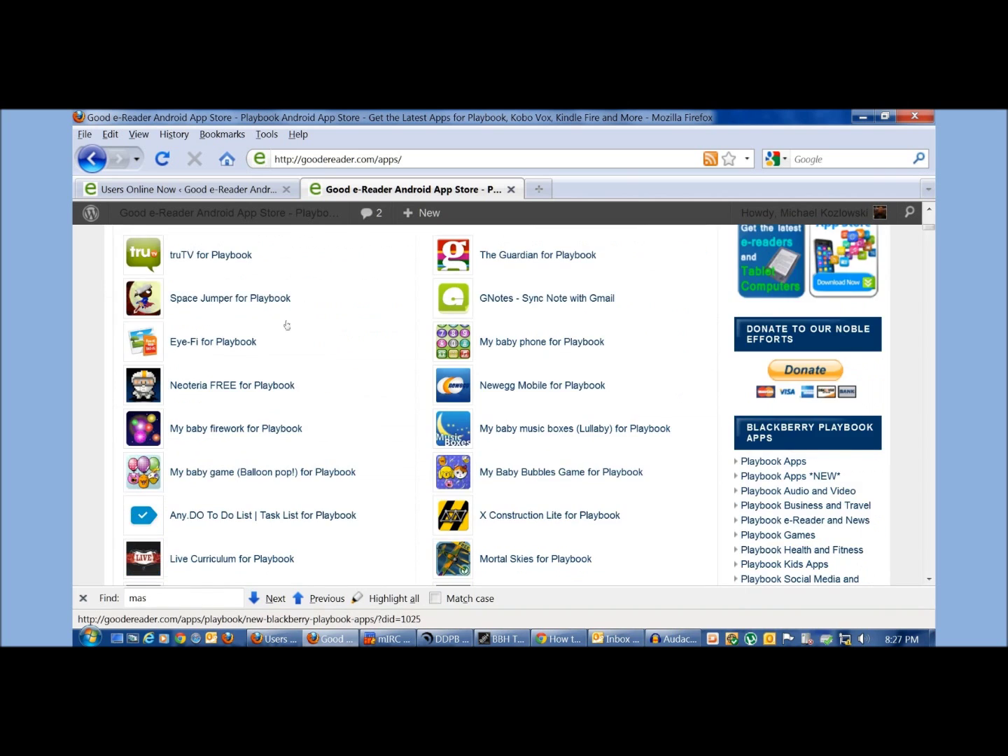
scroll(285, 328, up, 16)
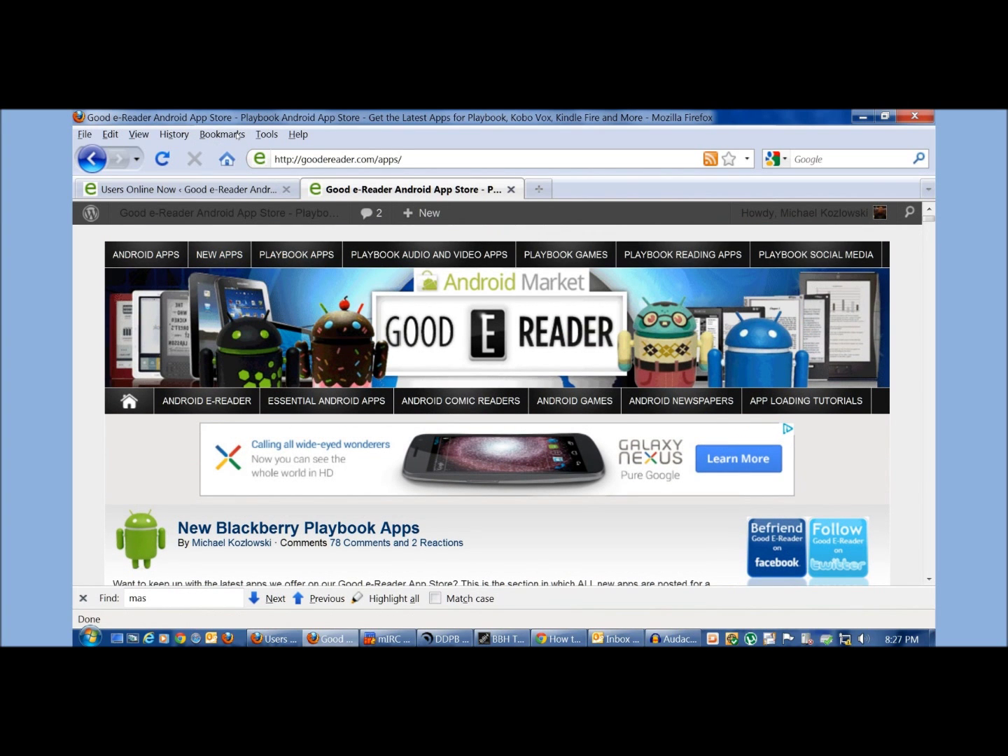
key(ctrl+l)
click(329, 358)
scroll(335, 326, down, 10)
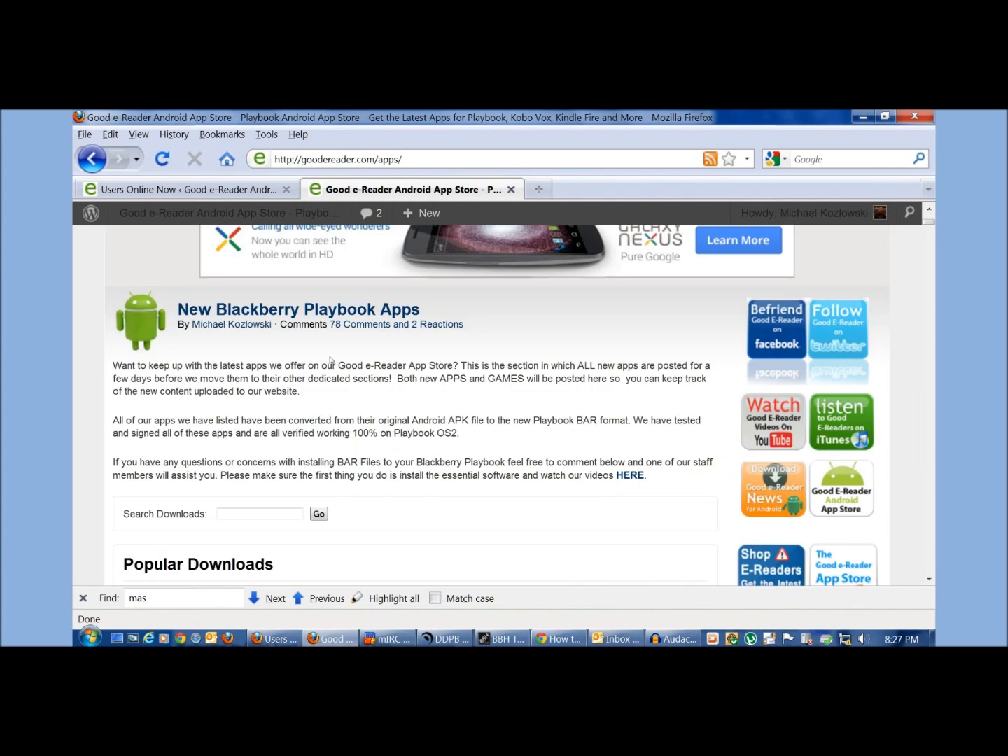
scroll(349, 330, down, 5)
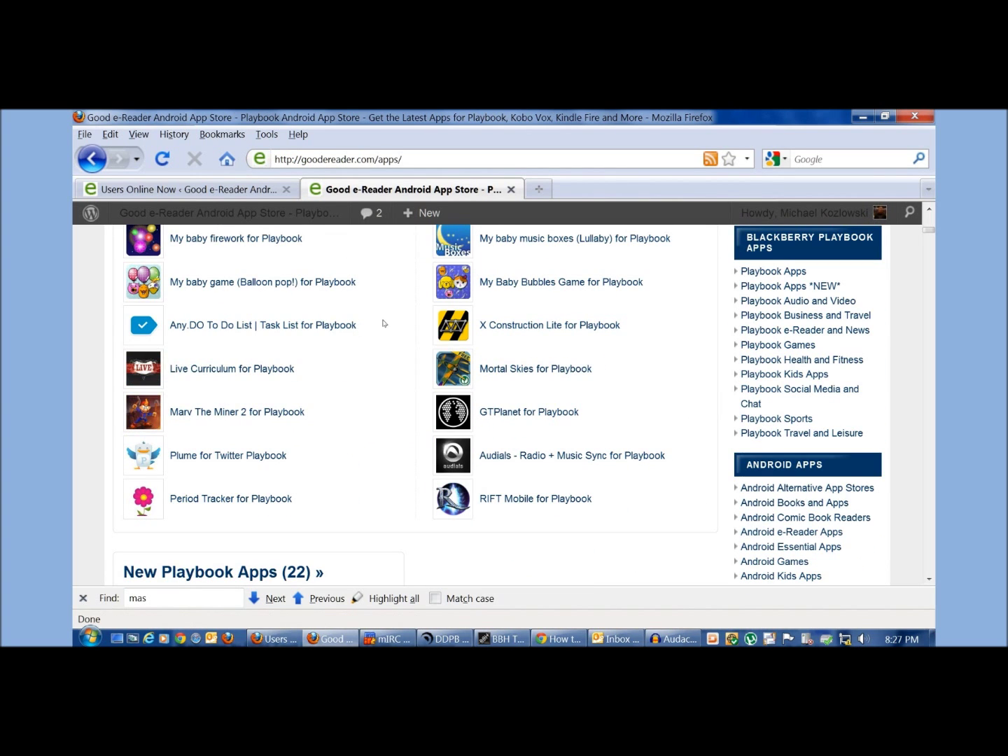
scroll(374, 314, up, 15)
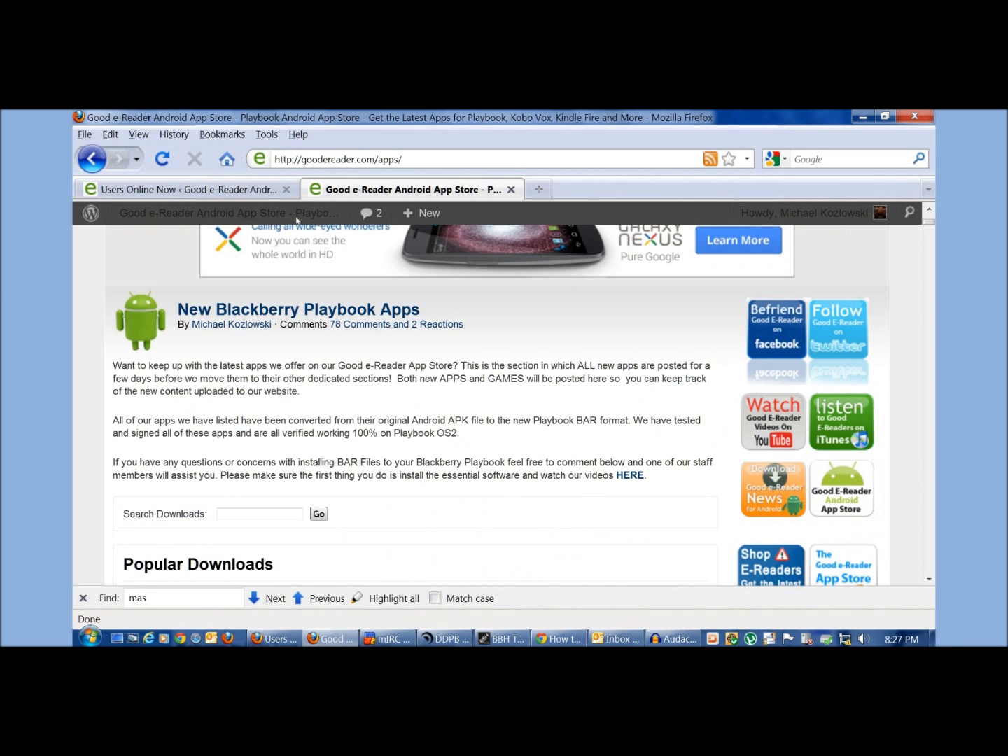
drag(422, 312, 177, 311)
Scroll past the Kids, Sports, Travel, Business, Audio/Video, News and Games posts to Popular Downloads.
scroll(311, 336, down, 12)
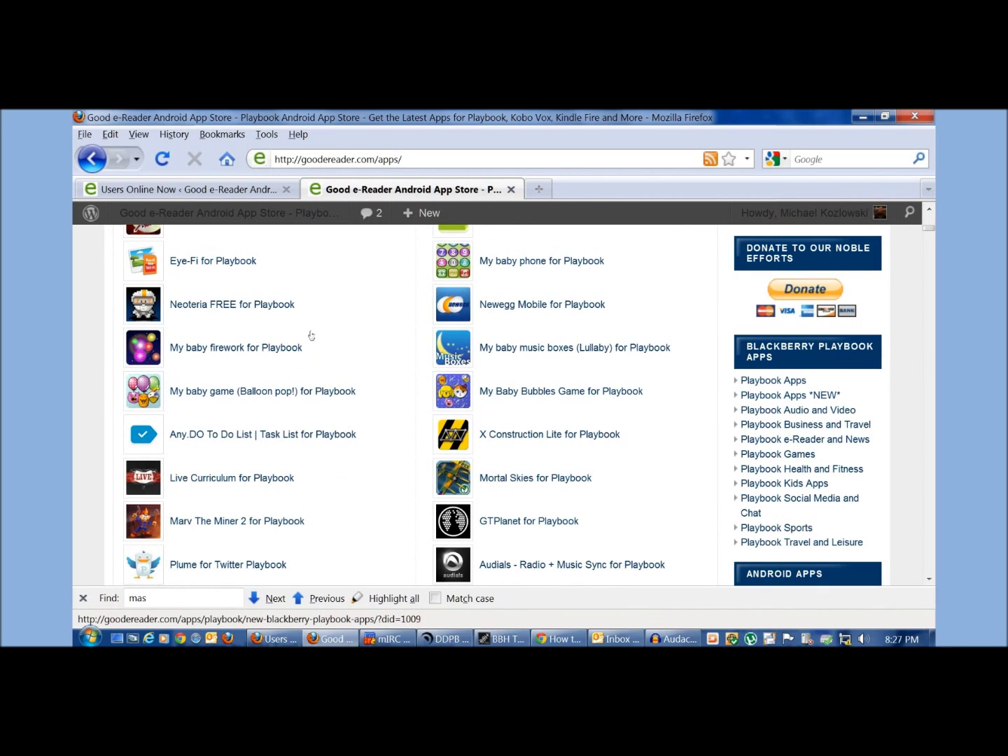
scroll(308, 329, down, 12)
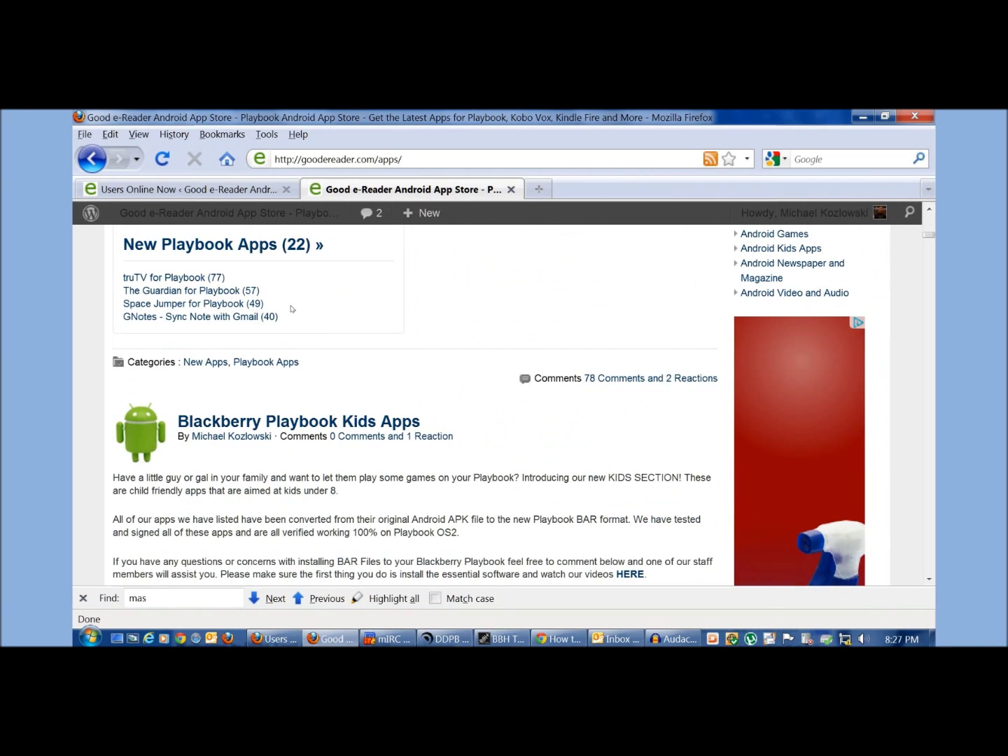
scroll(194, 298, down, 5)
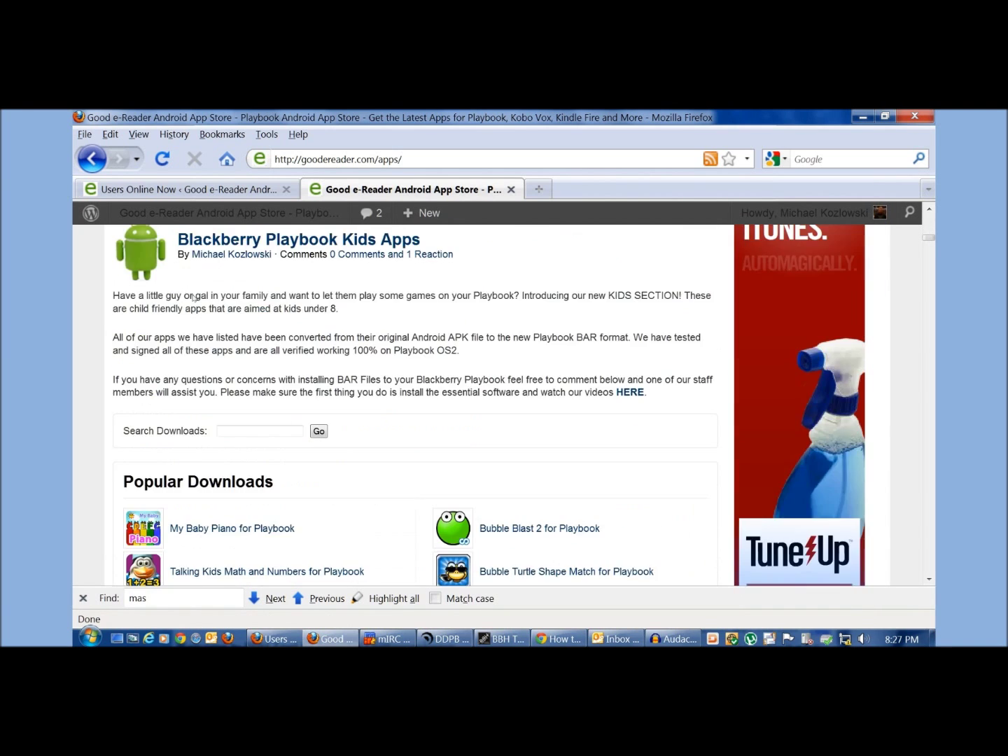
scroll(194, 298, down, 20)
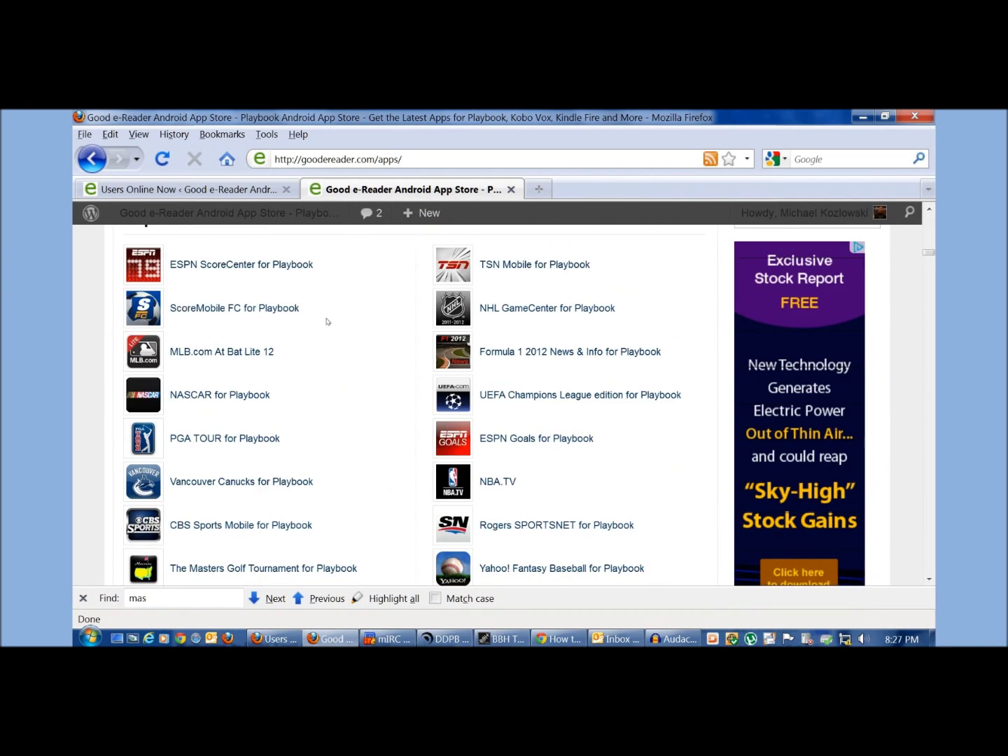
scroll(327, 321, down, 20)
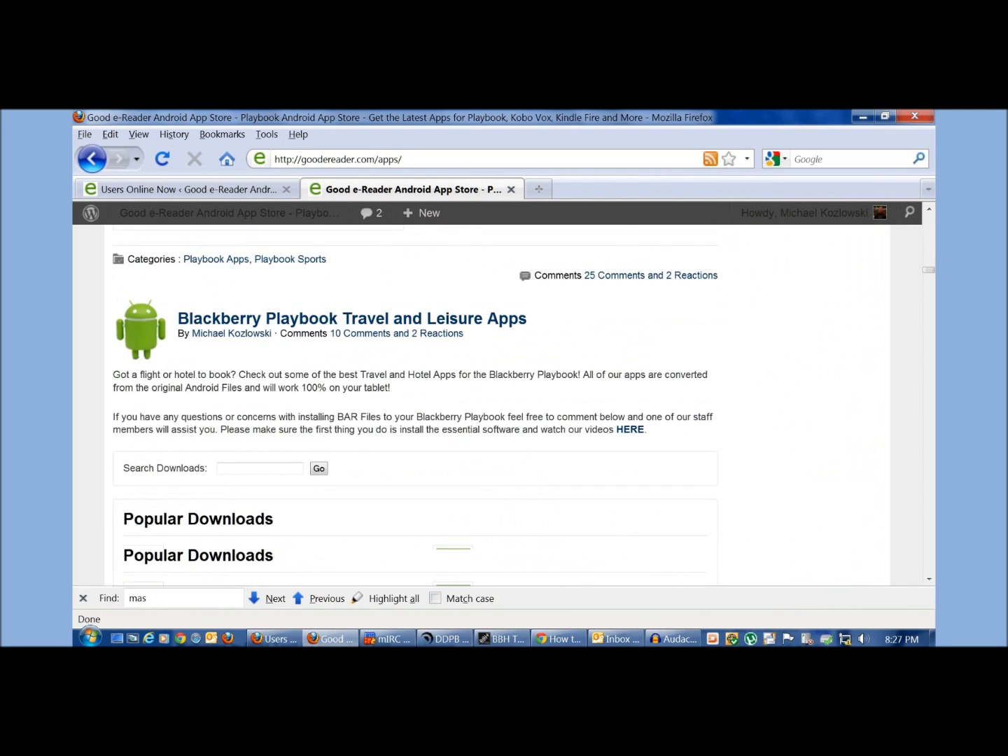
scroll(324, 321, down, 20)
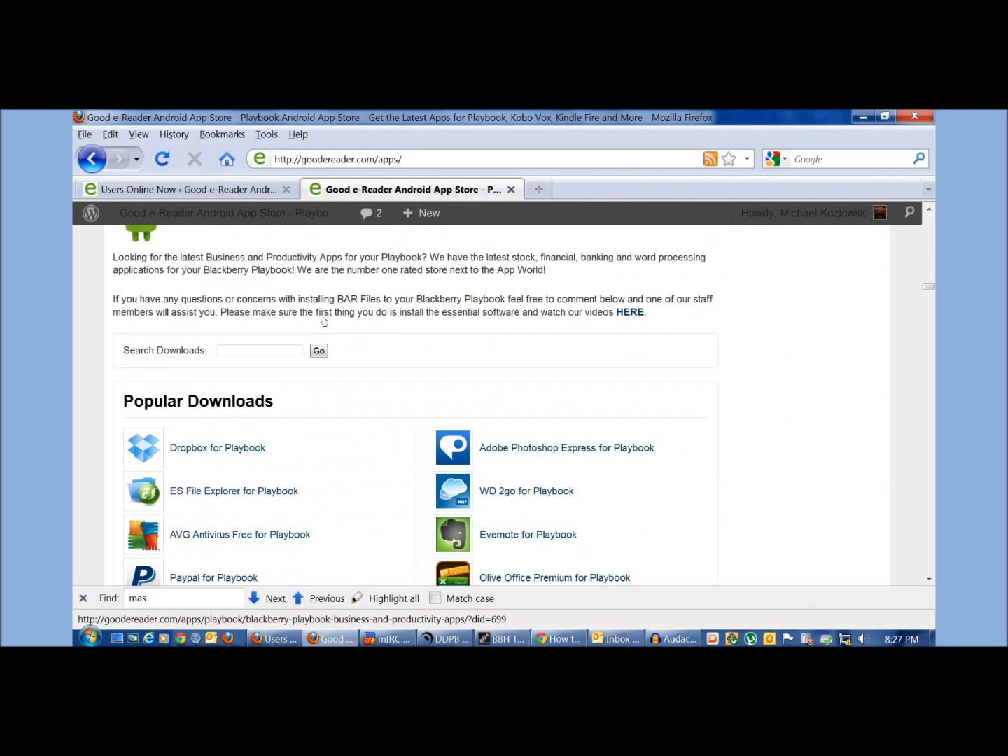
scroll(324, 321, down, 20)
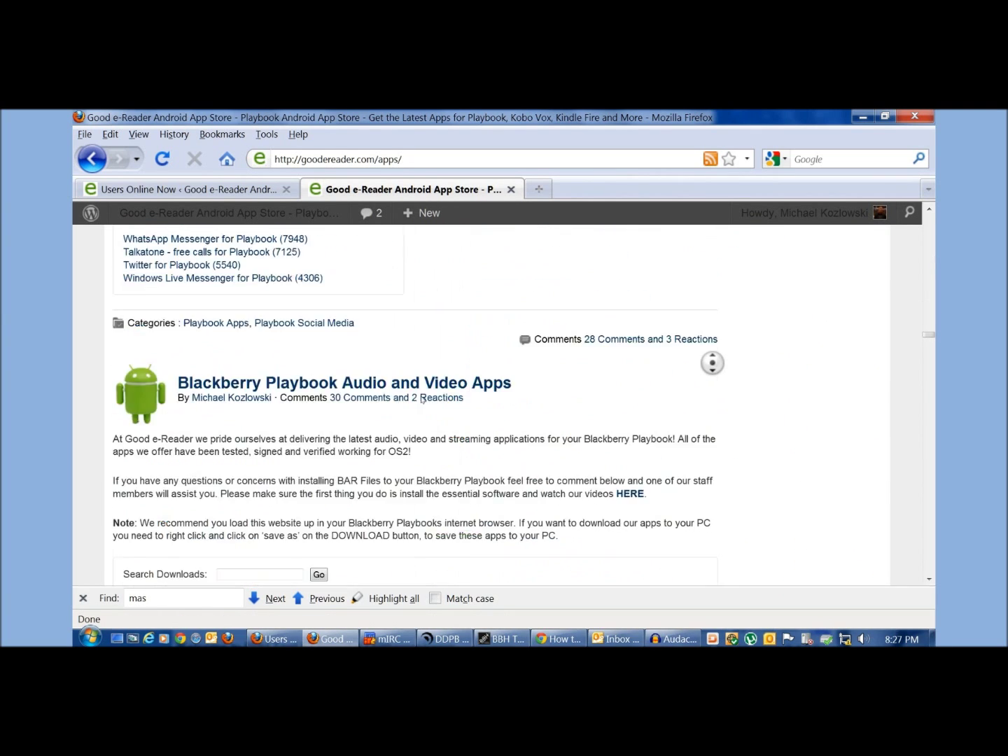
scroll(422, 399, down, 20)
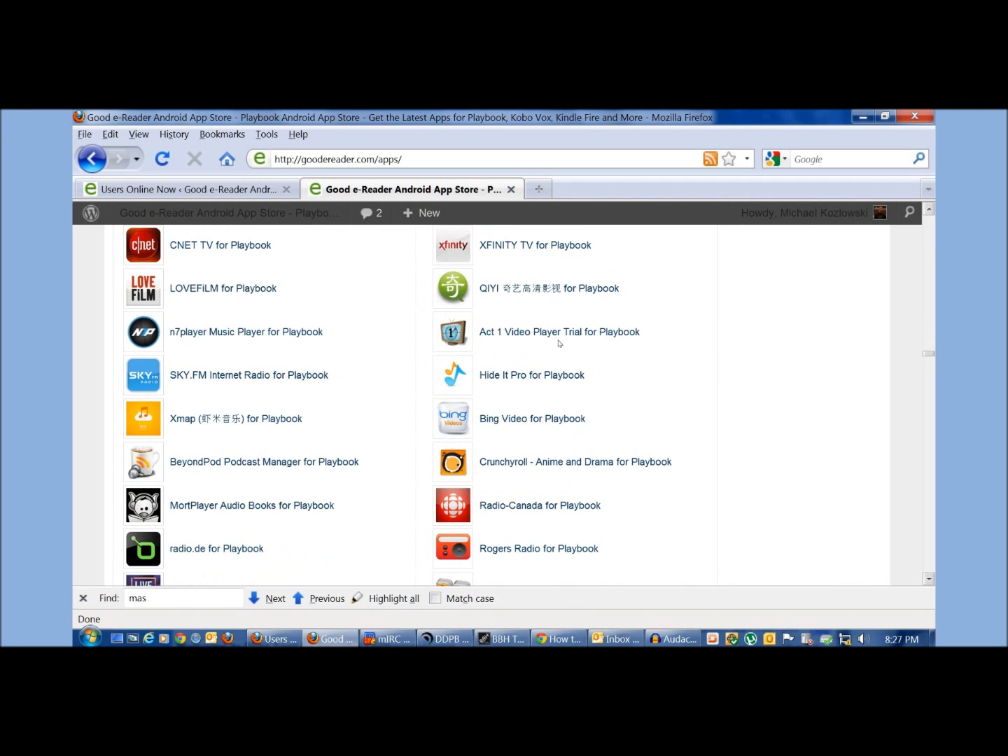
scroll(560, 343, down, 15)
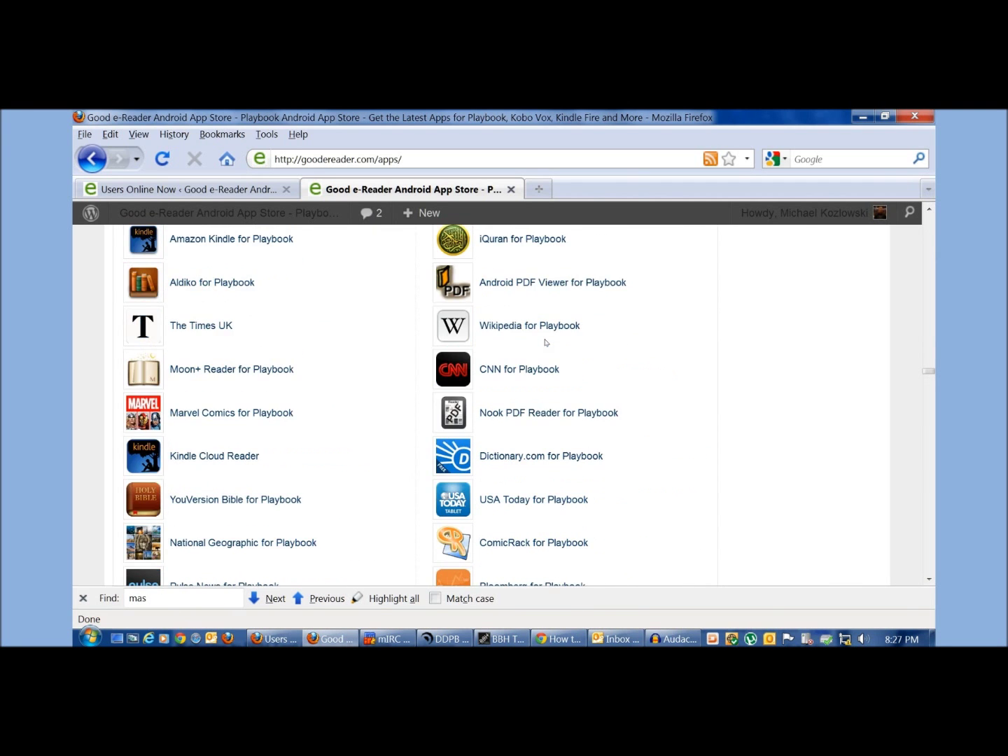
scroll(545, 342, up, 4)
scroll(557, 357, down, 20)
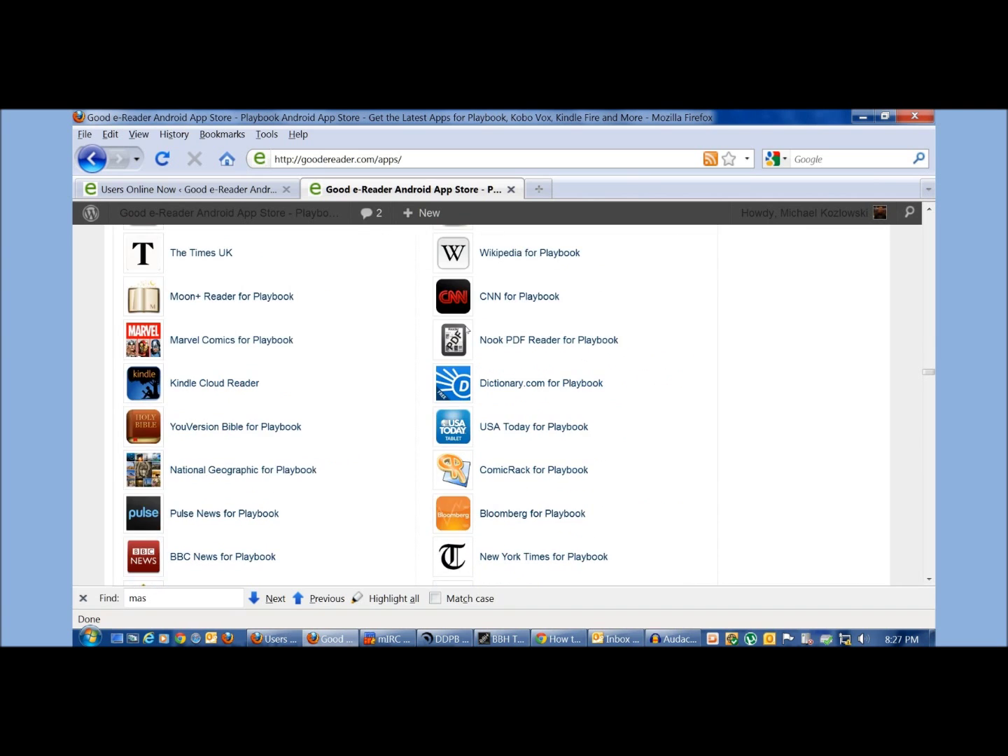
scroll(558, 273, down, 20)
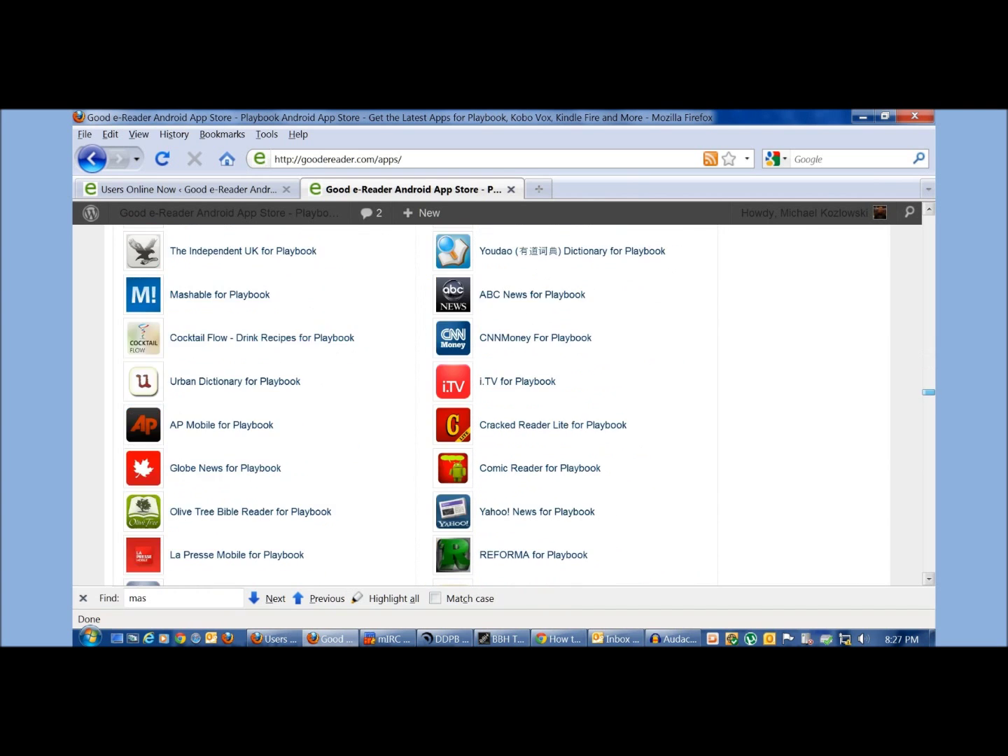
scroll(358, 317, down, 20)
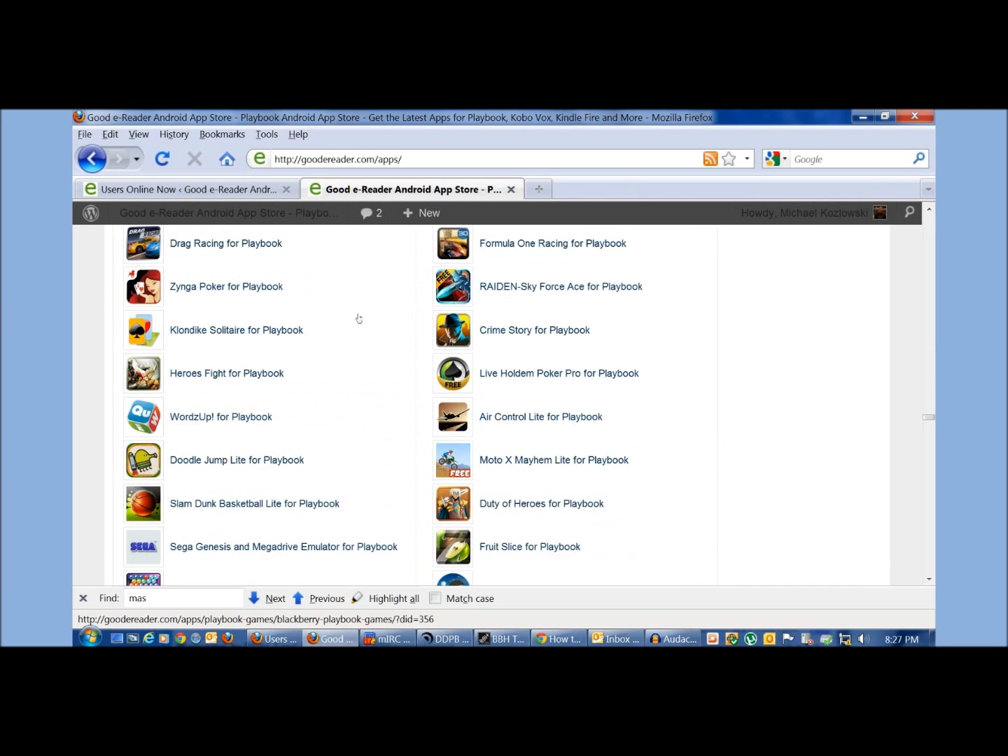
scroll(358, 322, down, 20)
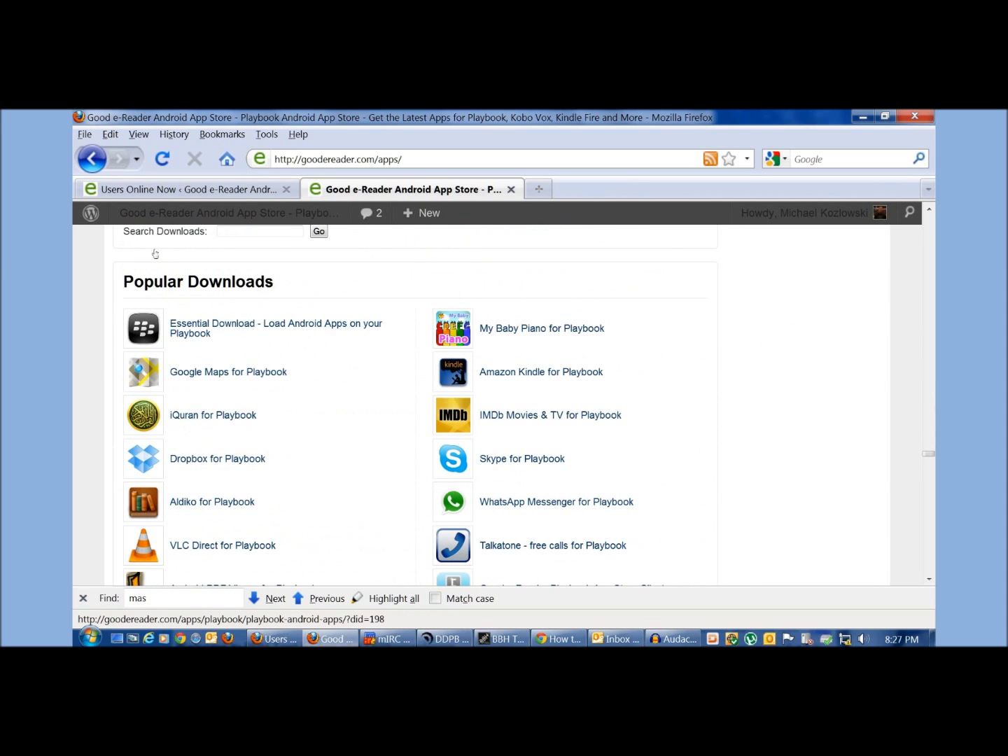
Open the Essential Download page and scroll through Steps 1–13 to the JRE download links.
click(157, 231)
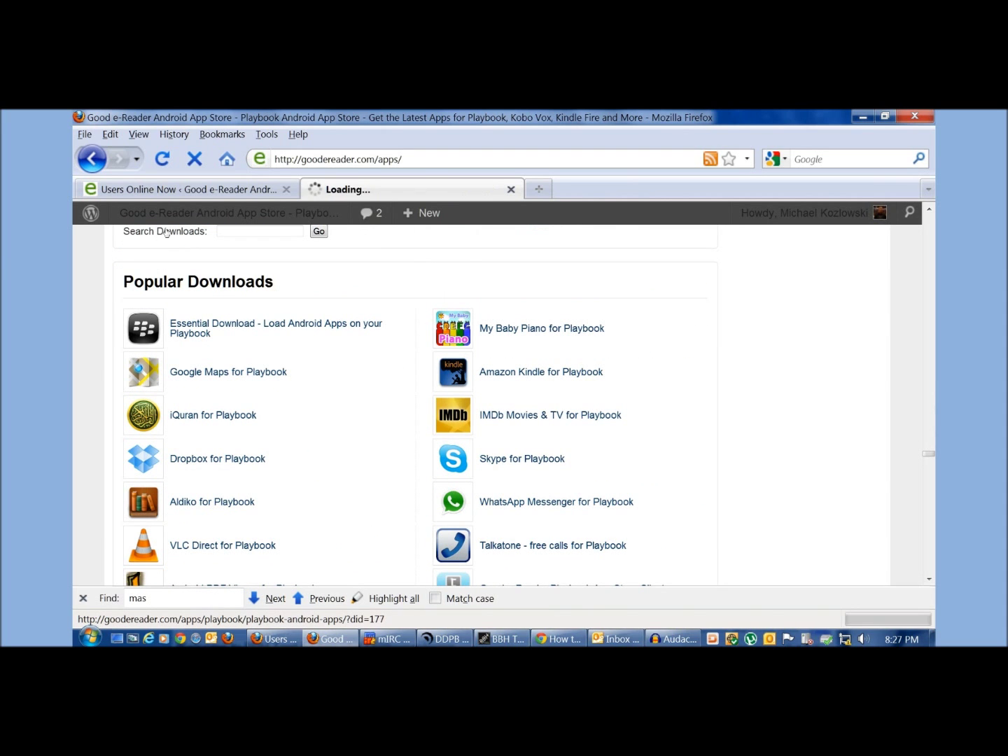
scroll(276, 299, down, 12)
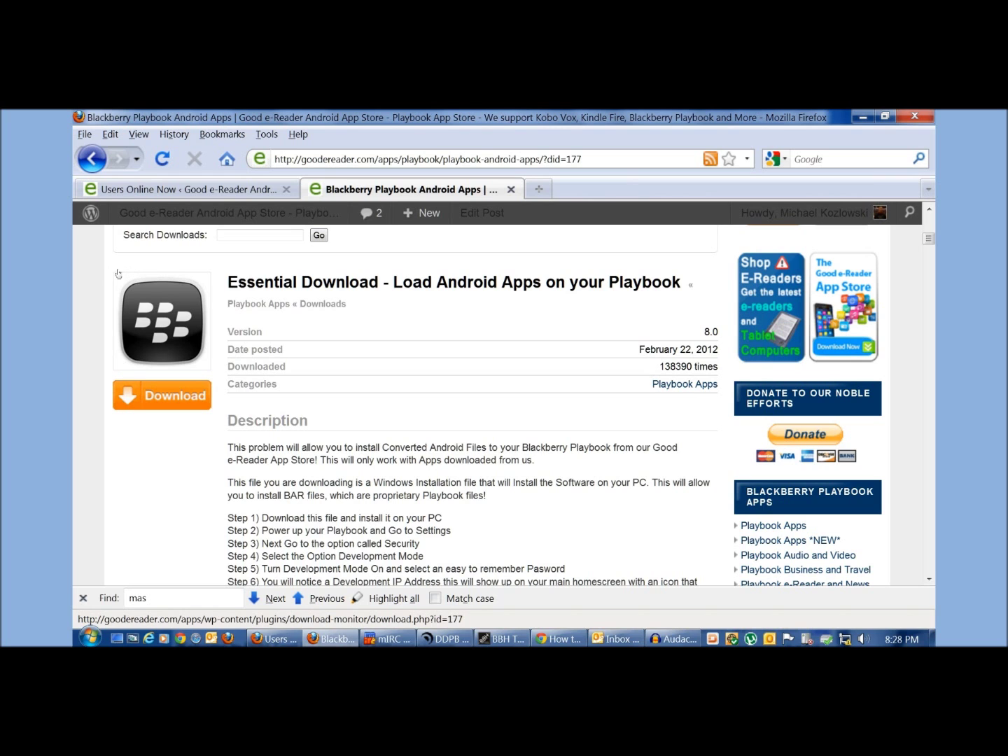
scroll(118, 273, down, 6)
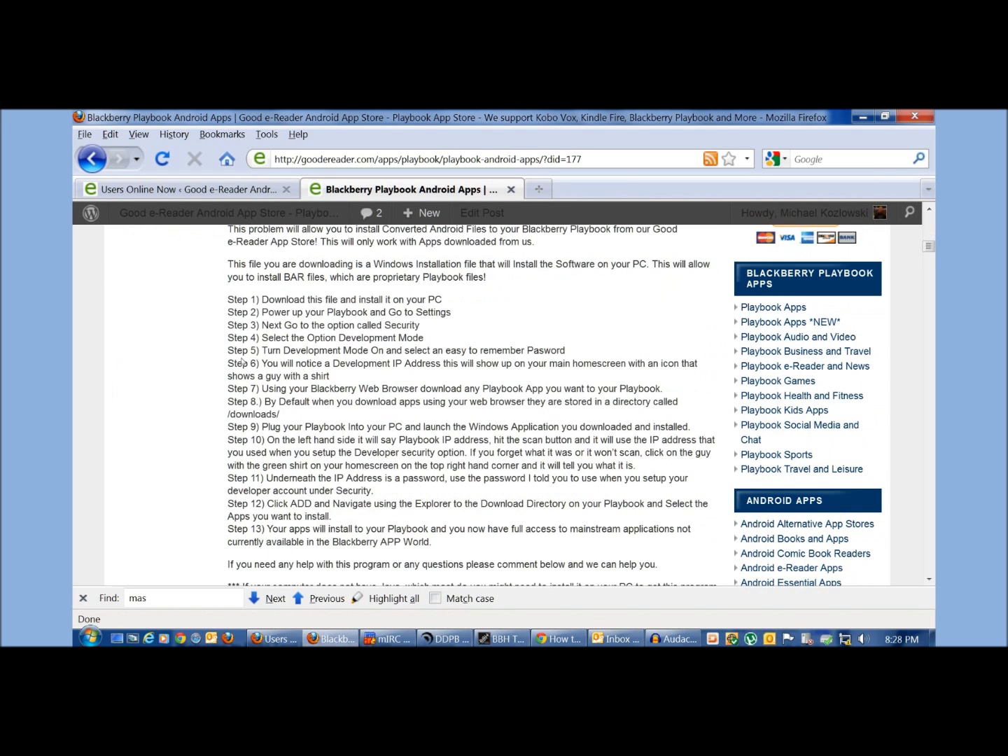
scroll(119, 274, up, 4)
scroll(200, 281, down, 5)
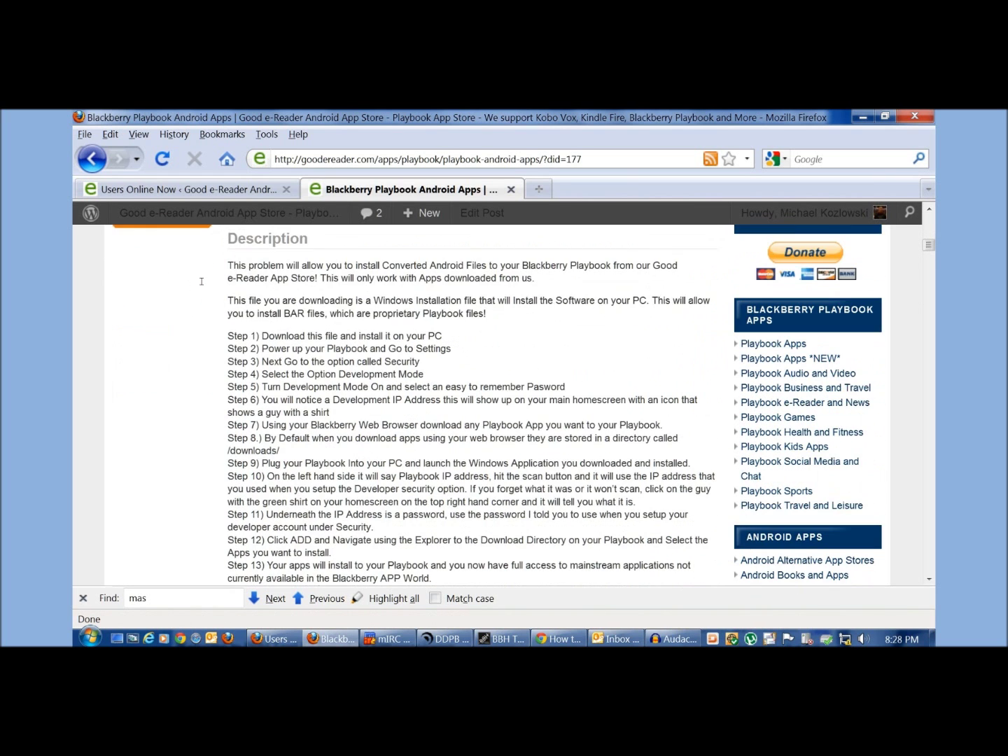
scroll(200, 282, down, 9)
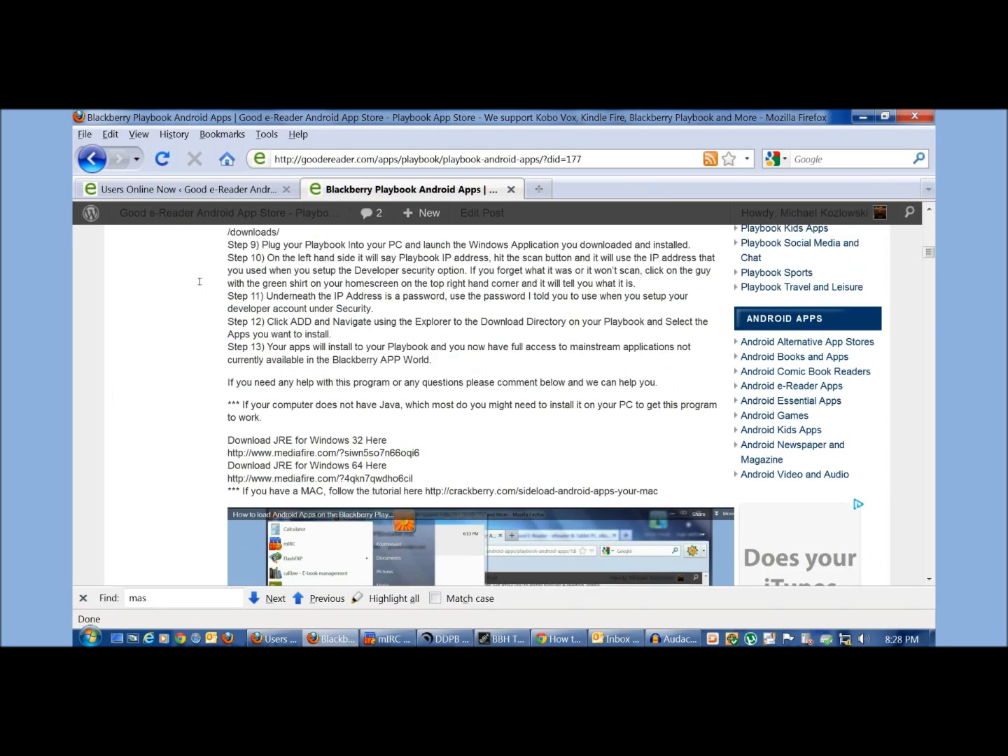
scroll(147, 282, down, 10)
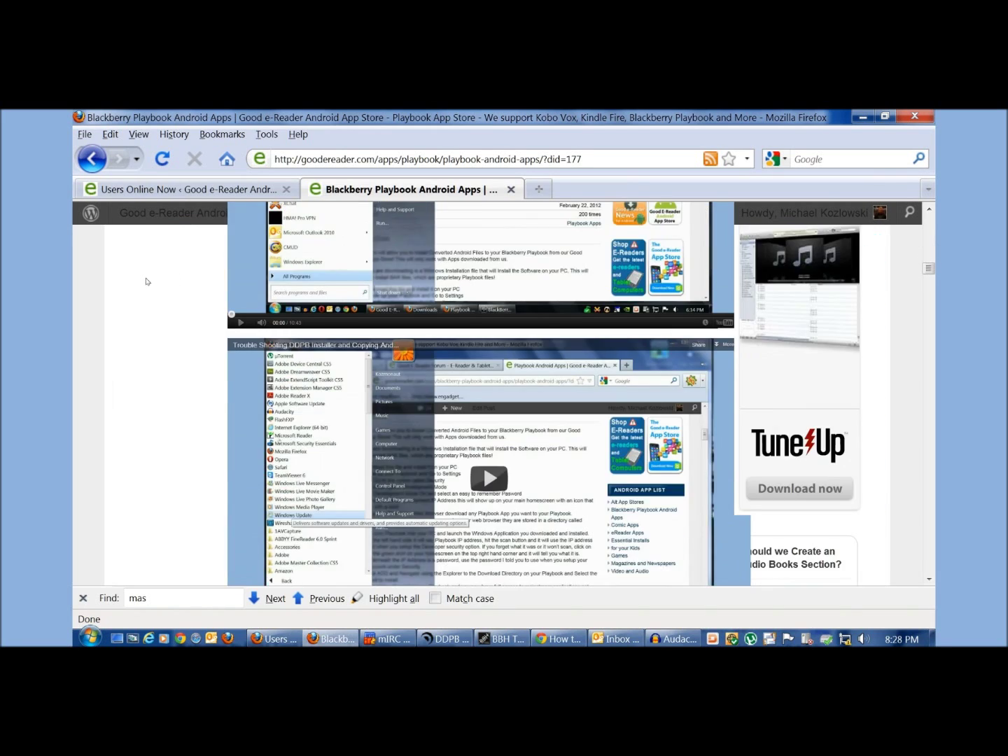
scroll(147, 281, up, 14)
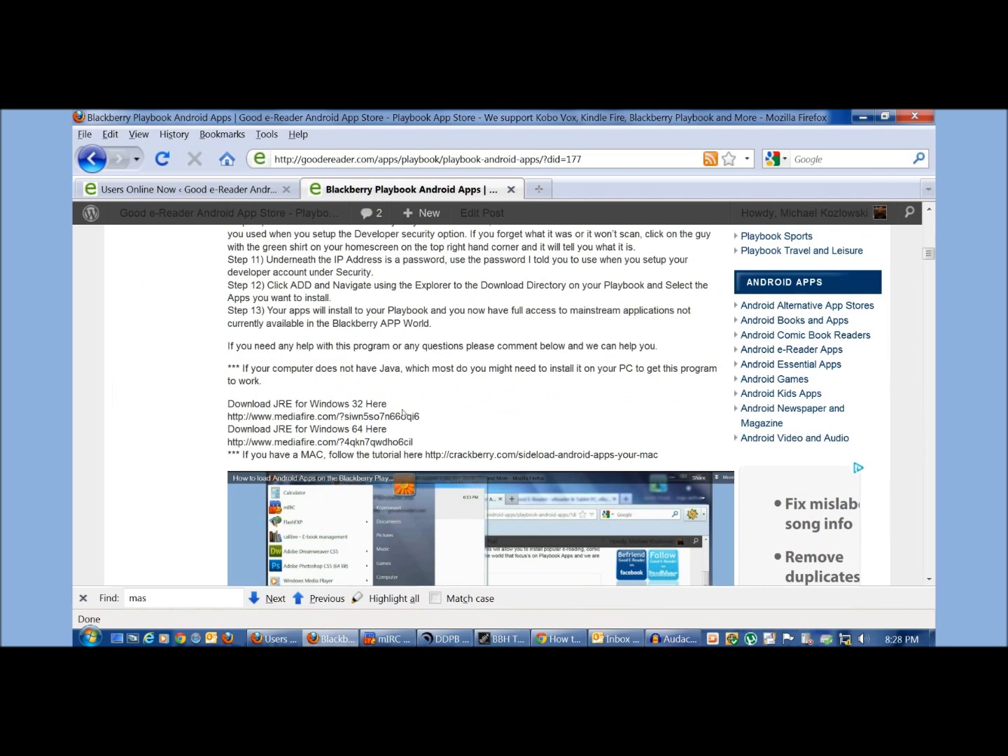
Switch to the BBH Tool APK Converter/Signer, then to DDPB Installer connected to the PlayBook.
key(alt+Tab)
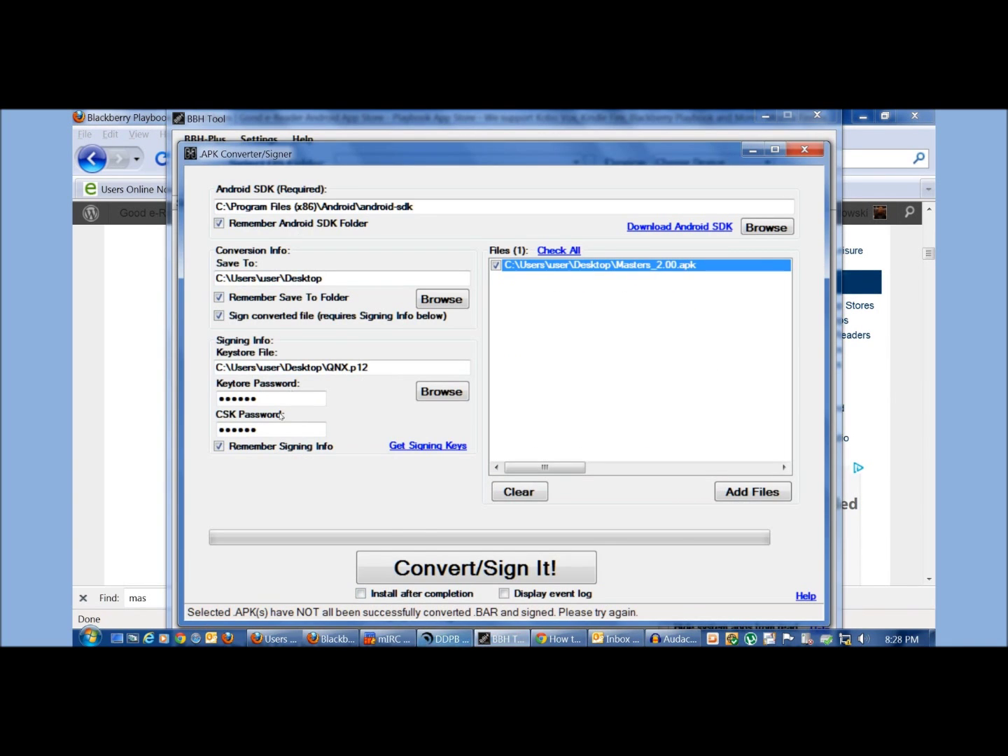
key(alt+Tab)
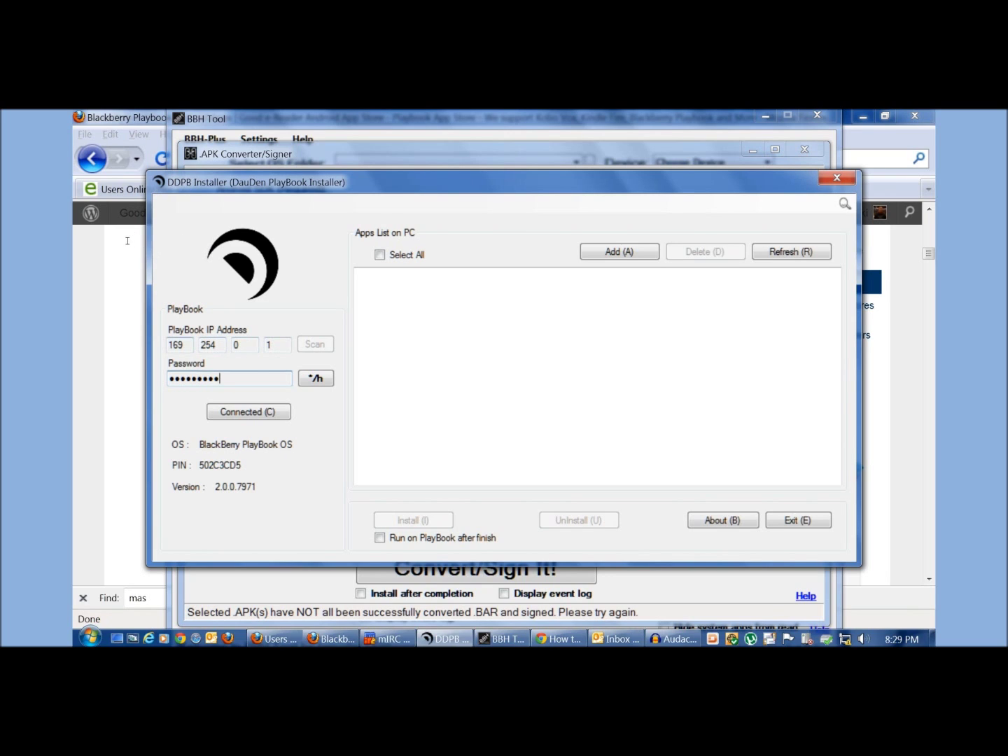
key(Tab)
key(Tab)
key(Tab)
key(Tab)
key(Tab)
key(Left)
key(Tab)
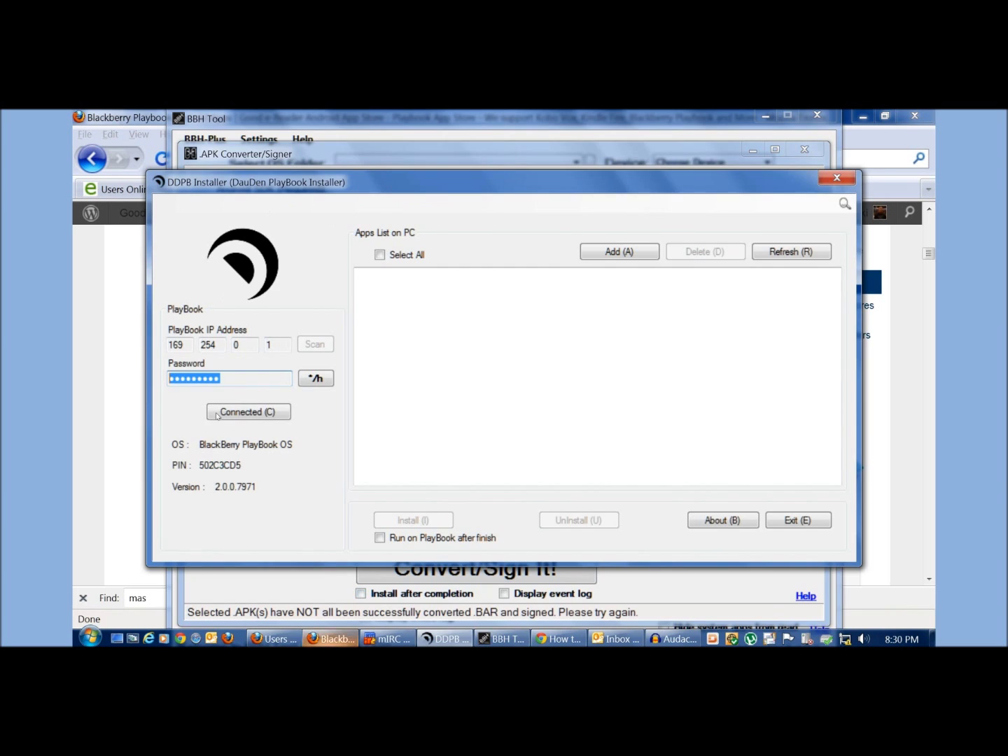
click(331, 638)
Reload the store listing and save Tru-TV-7.bar from the truTV for Playbook page.
scroll(186, 283, up, 2)
scroll(186, 284, up, 10)
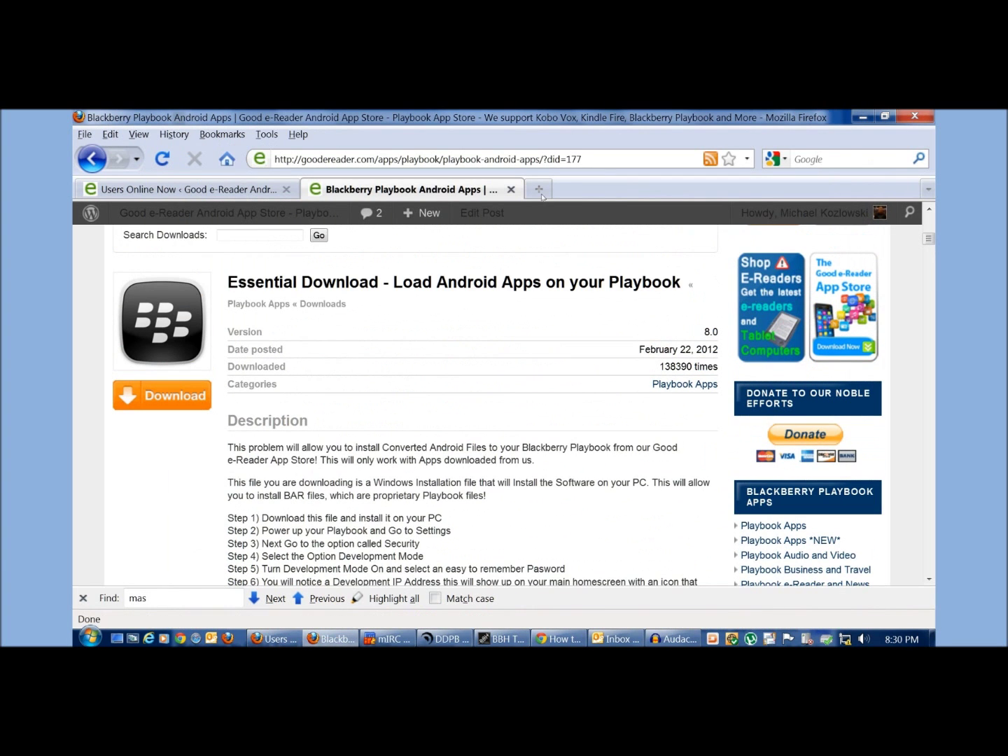
scroll(420, 315, up, 4)
key(F5)
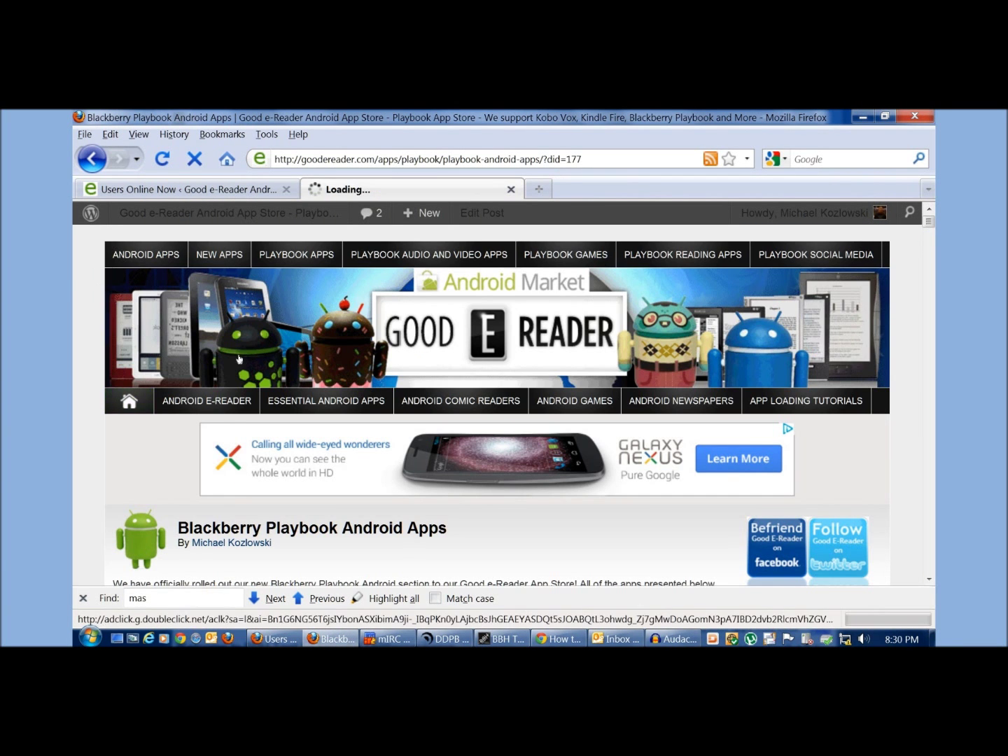
scroll(264, 352, down, 3)
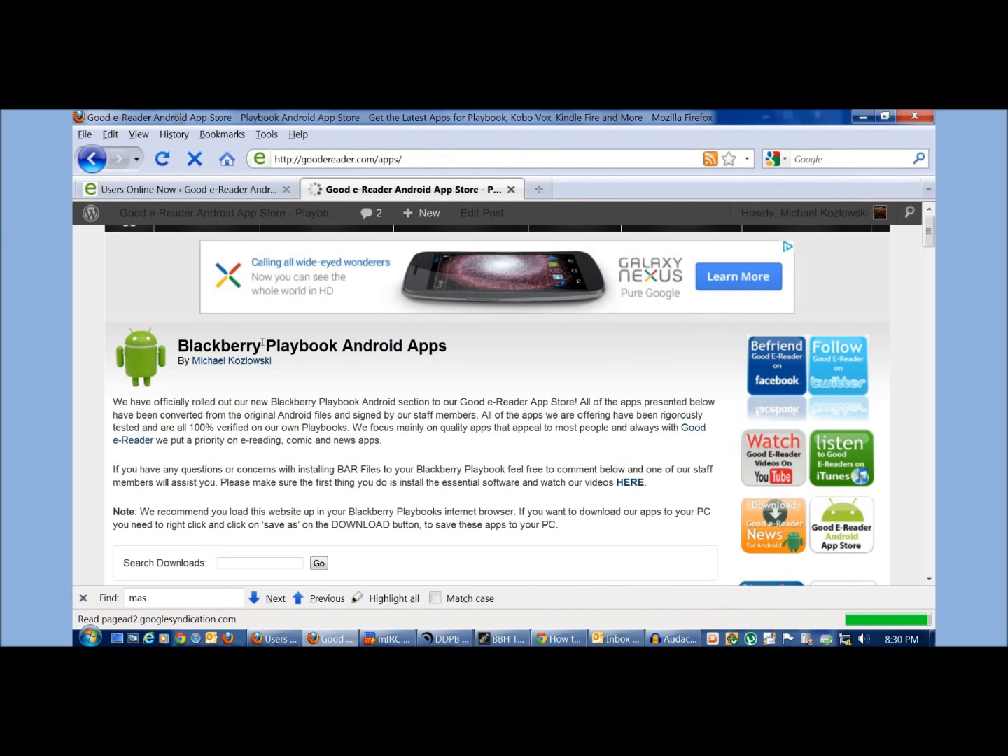
scroll(262, 348, down, 4)
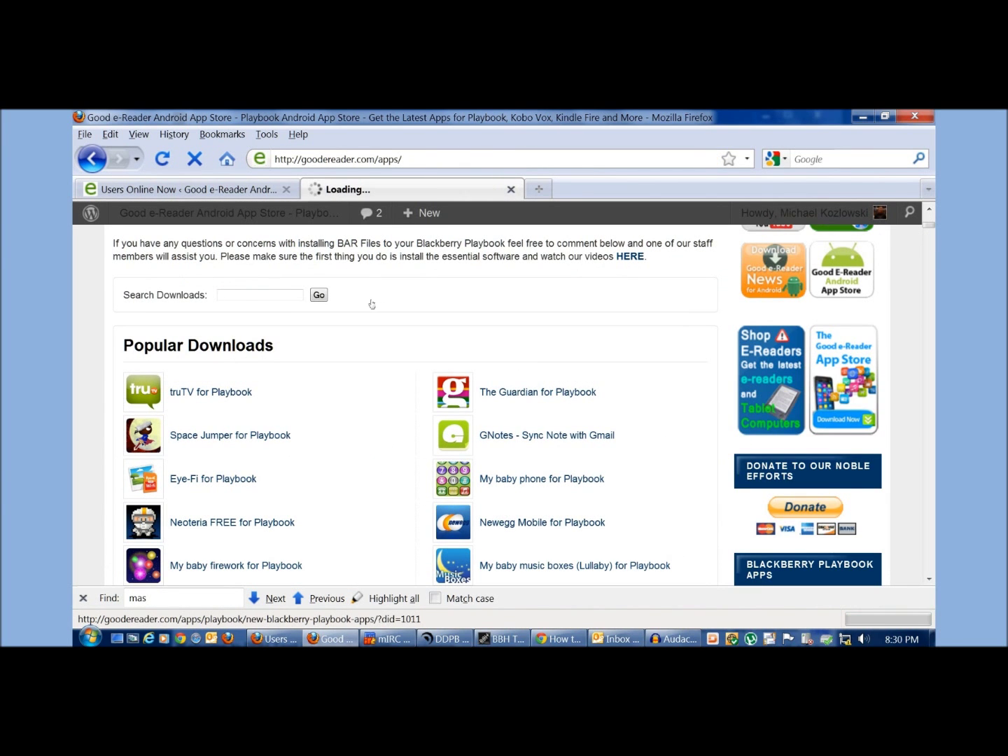
scroll(266, 311, down, 5)
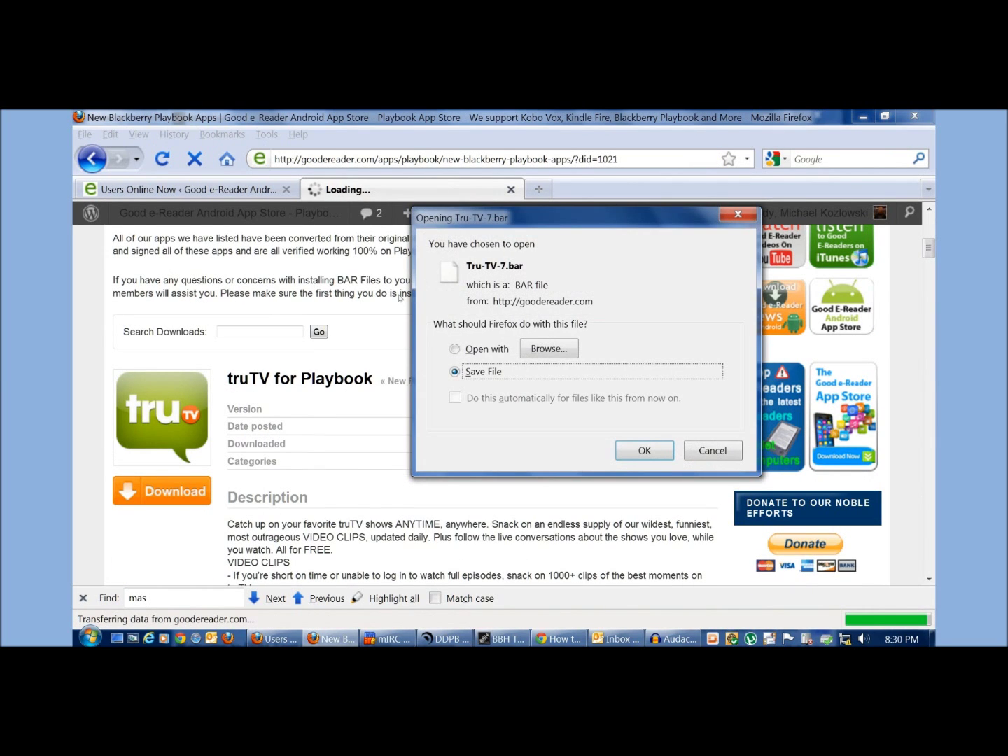
key(Return)
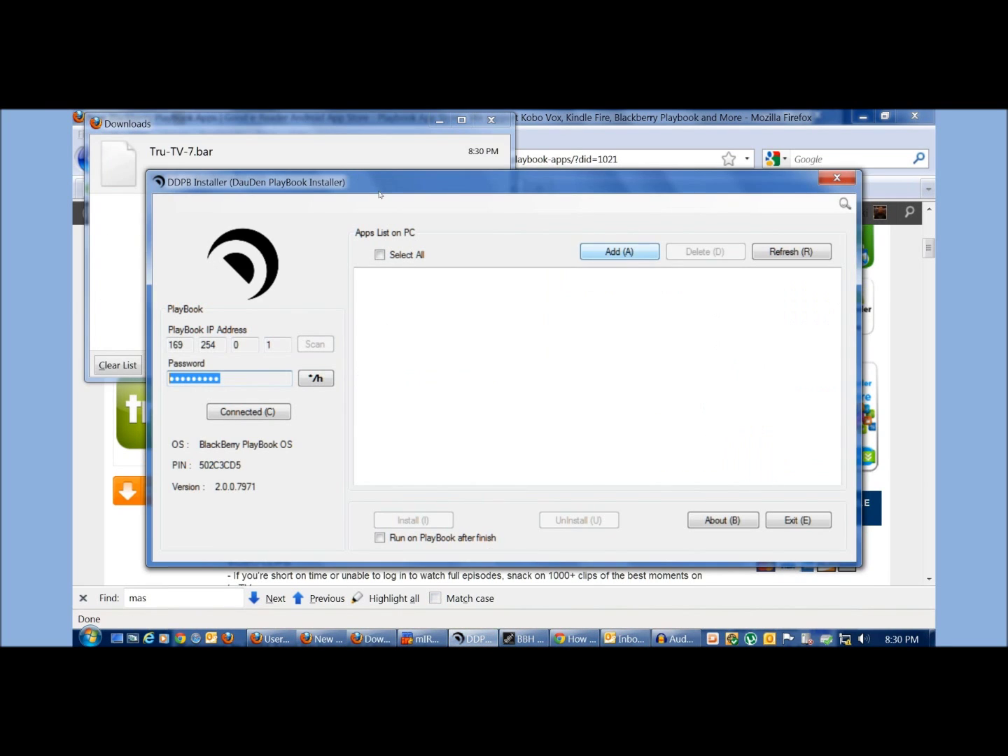
Add Tru-TV-7.bar from the Desktop to the DDPB Installer apps list.
key(Return)
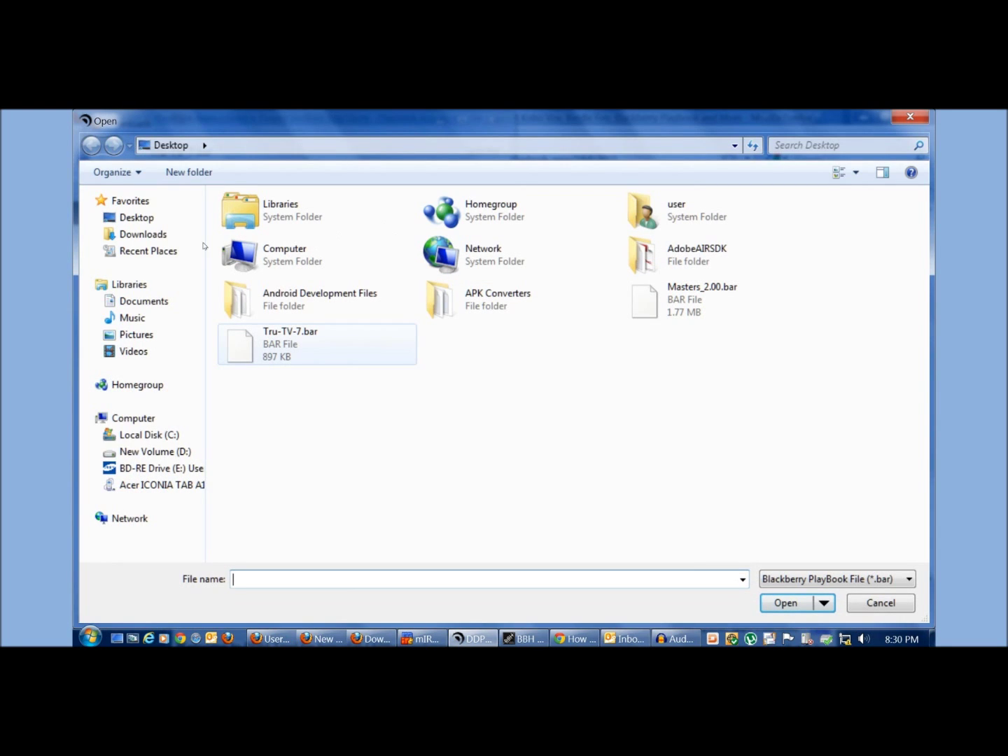
click(301, 347)
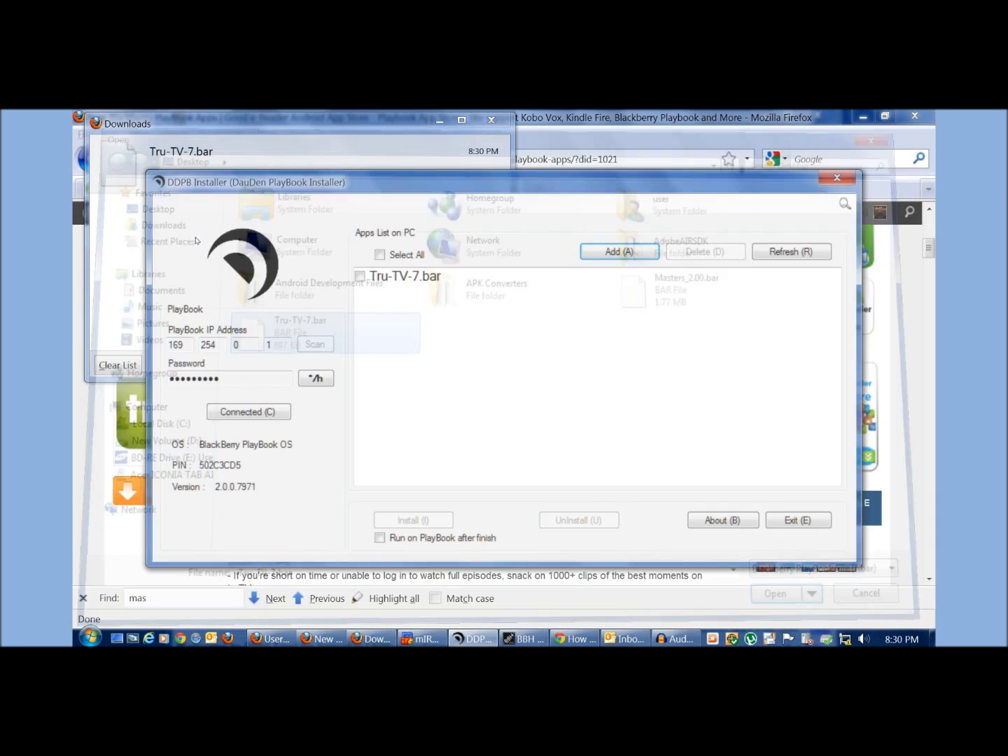
key(Return)
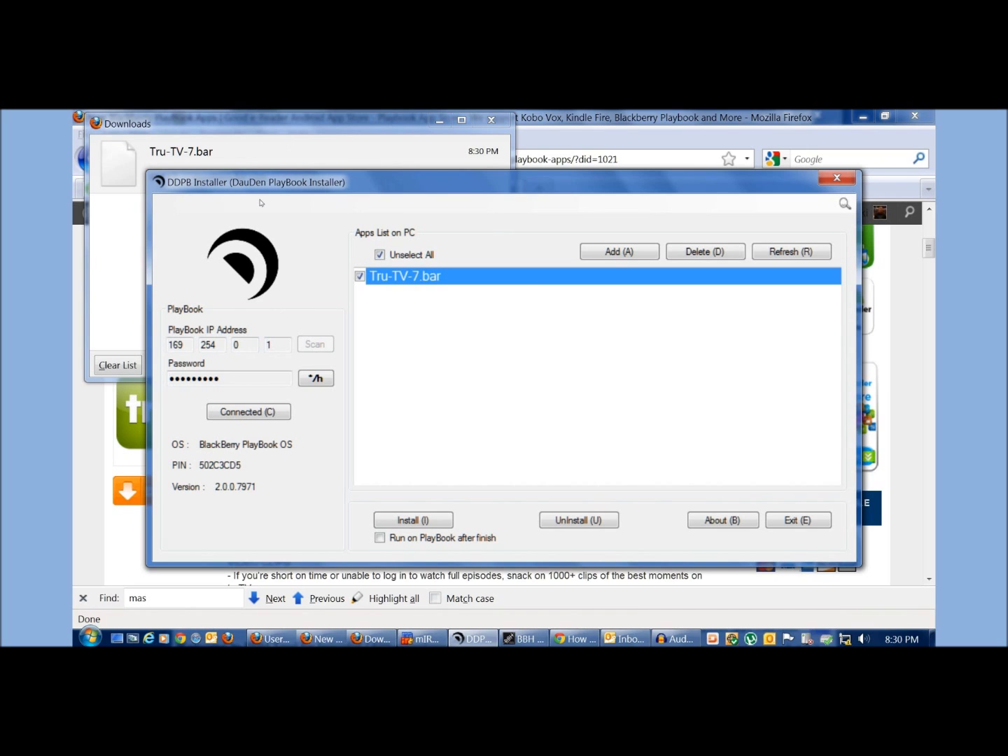
Install Tru-TV-7.bar on the PlayBook, then start uninstalling it.
key(alt+i)
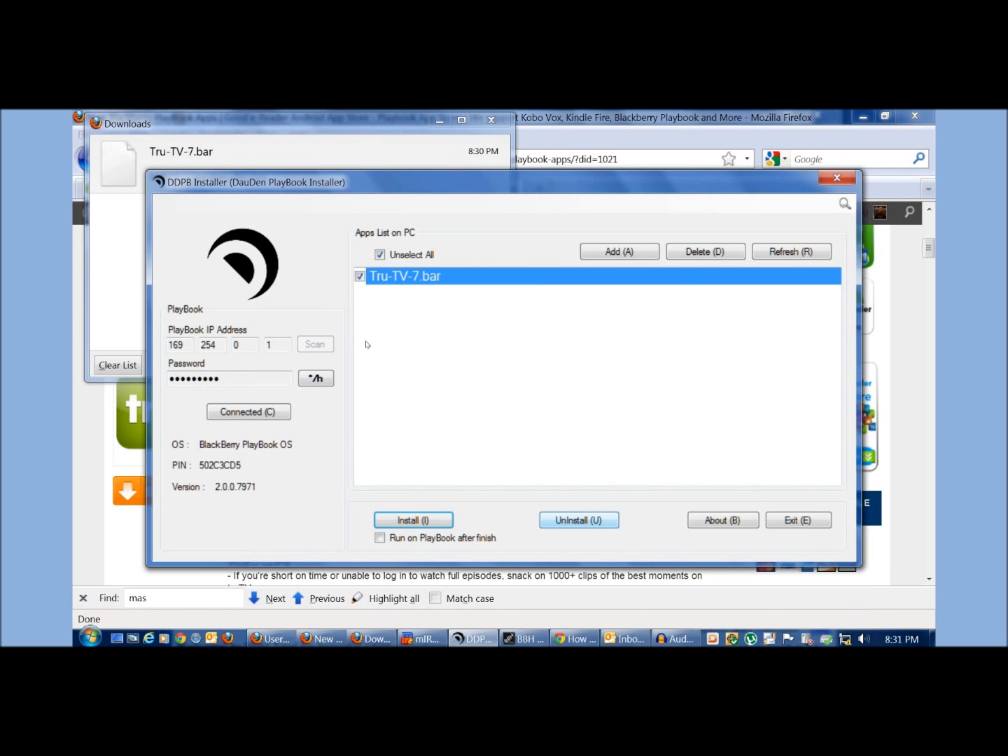
key(alt+u)
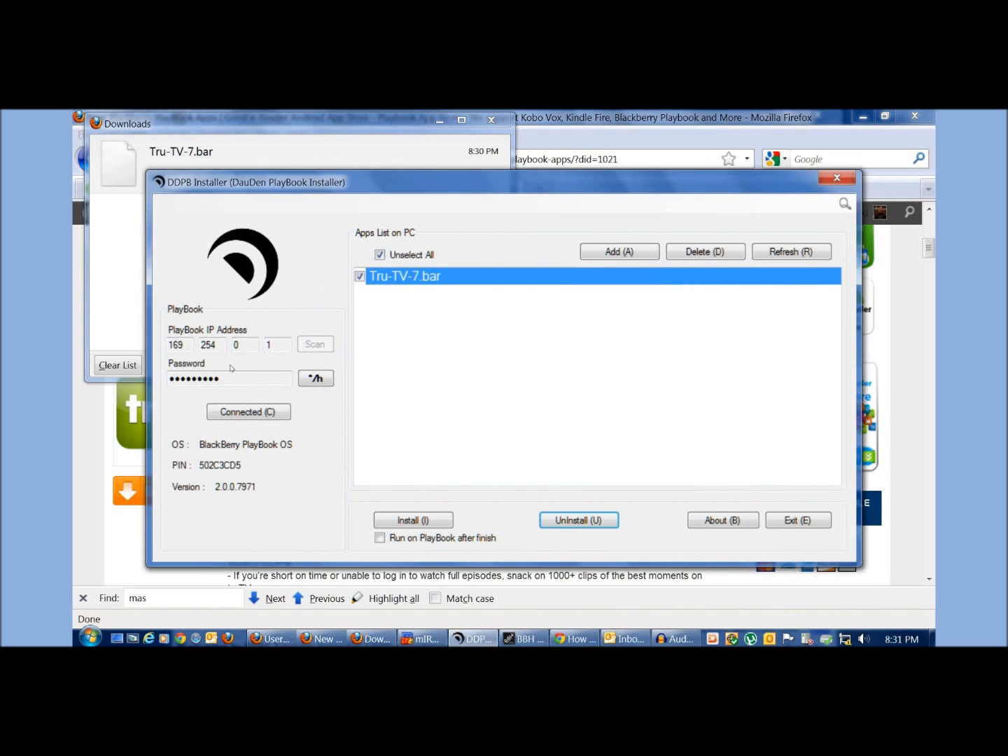
Reinstall Tru-TV-7.bar on the PlayBook.
key(alt+i)
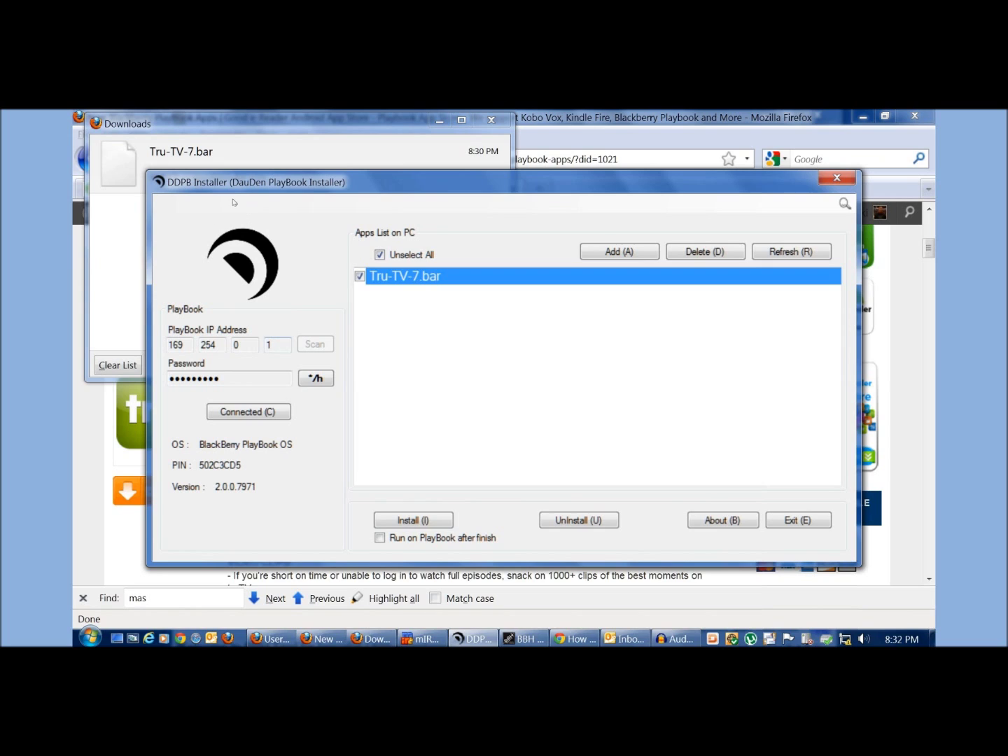
key(space)
key(space)
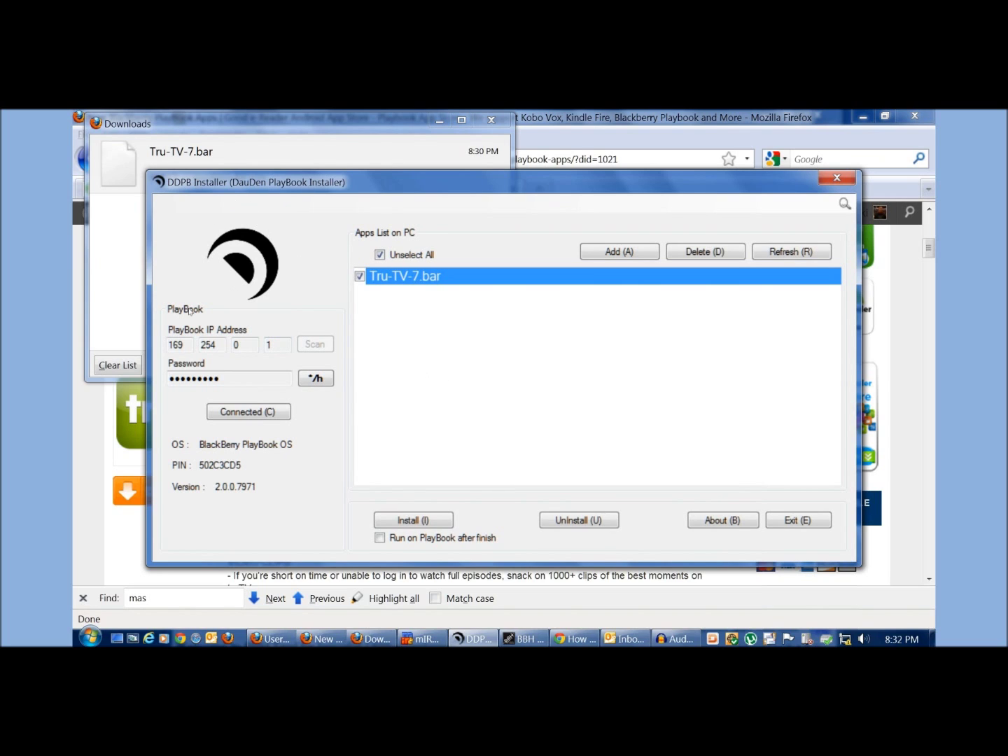